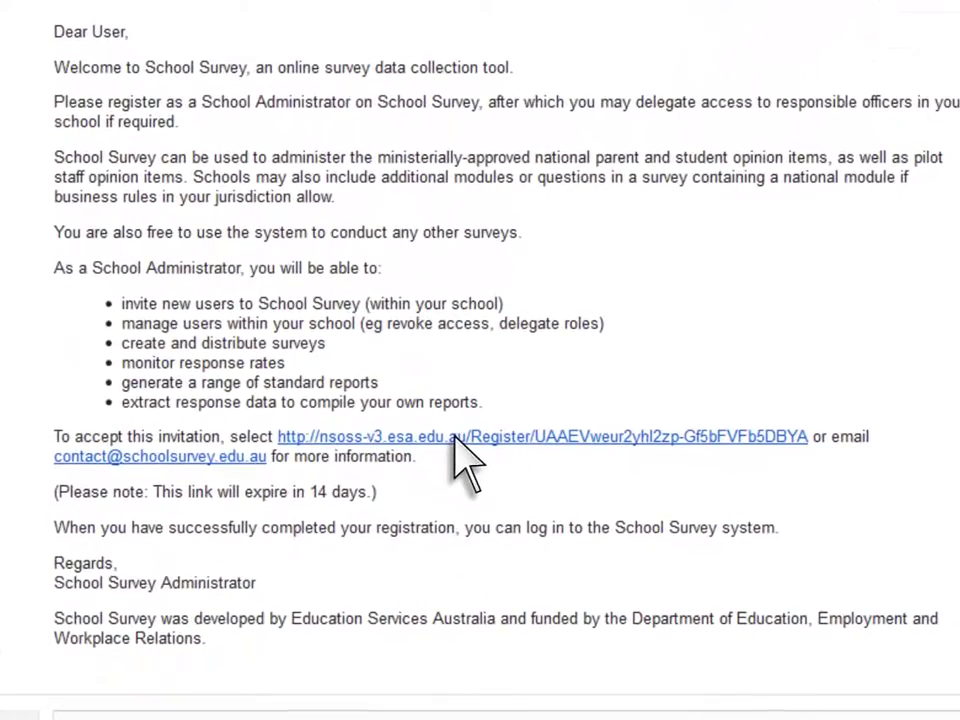
Register from the invitation link, entering your personal name, family name and a chosen, confirmed password
left_click(460, 438)
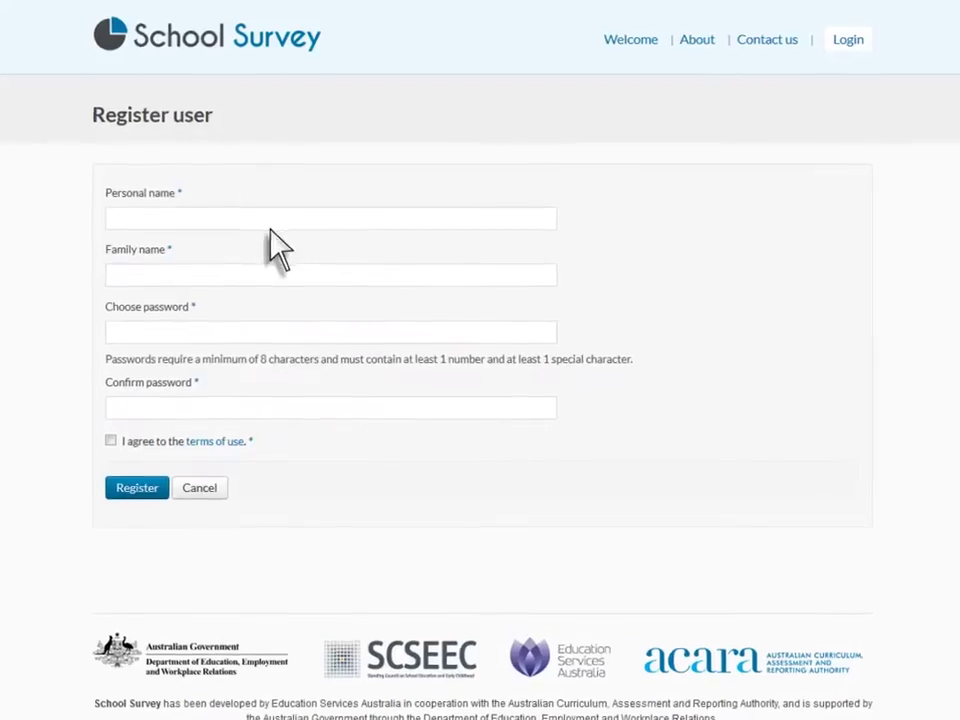
left_click(122, 224)
left_click(120, 300)
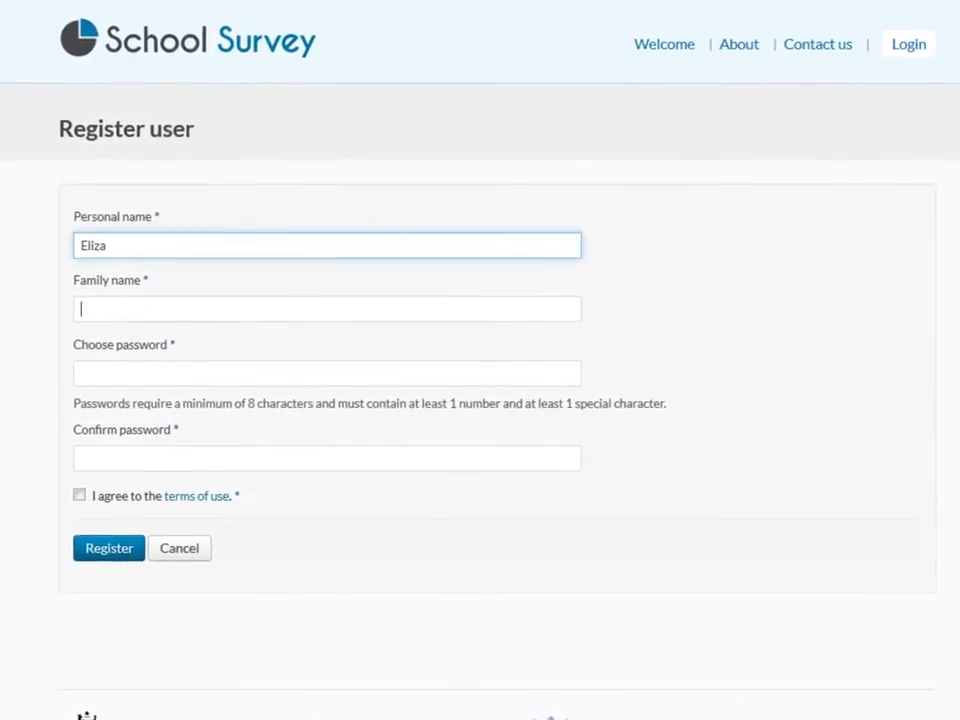
left_click(120, 363)
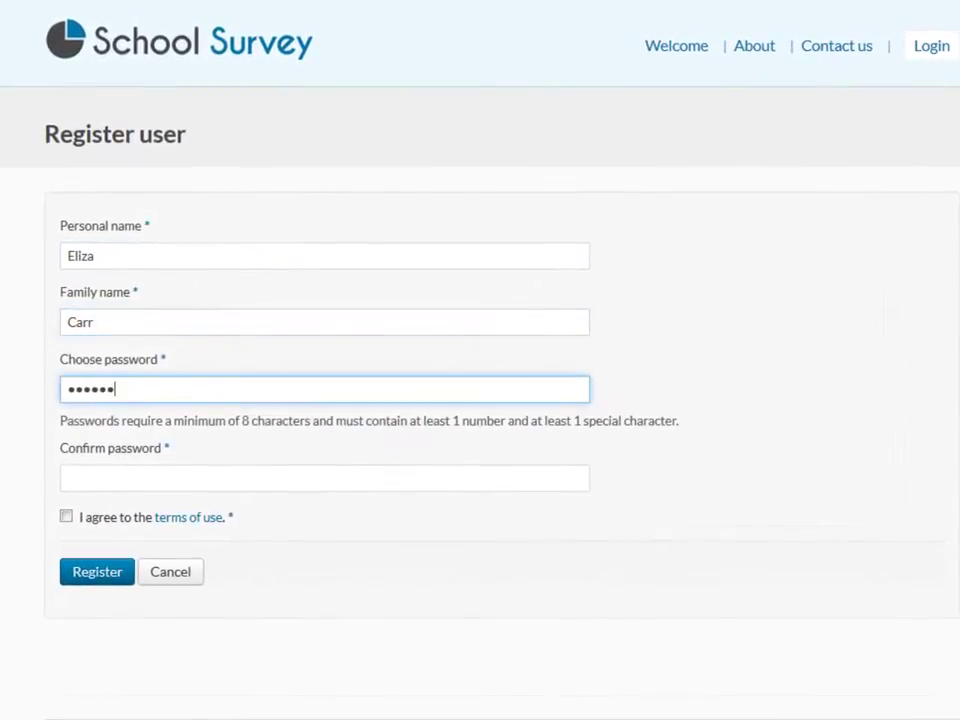
left_click(70, 478)
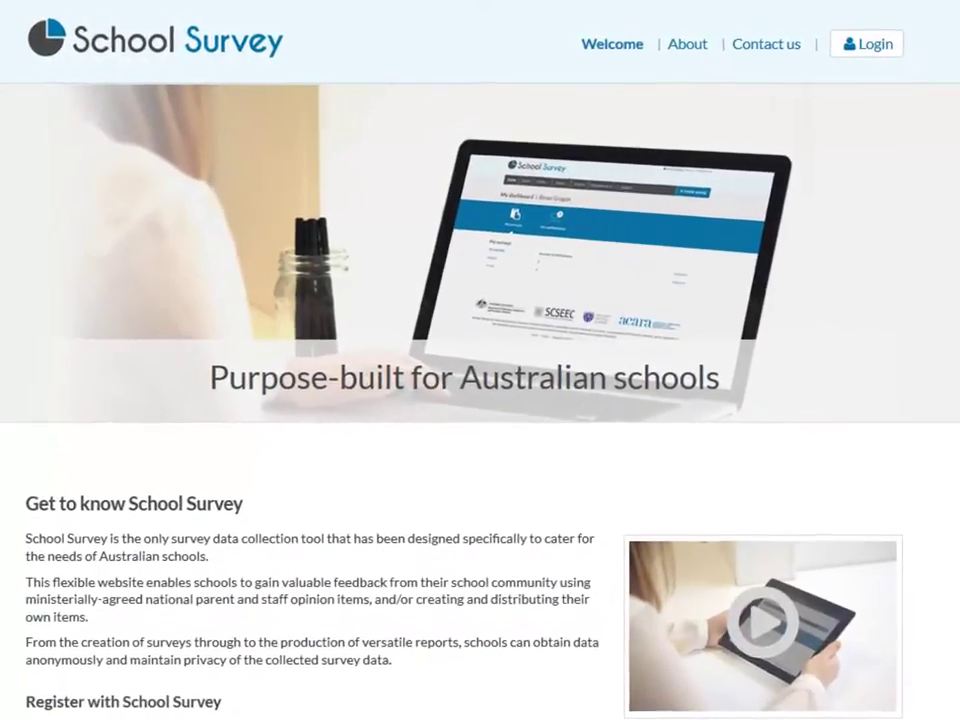
Log in with the registered email and password, then check what the Create menu offers
left_click(882, 50)
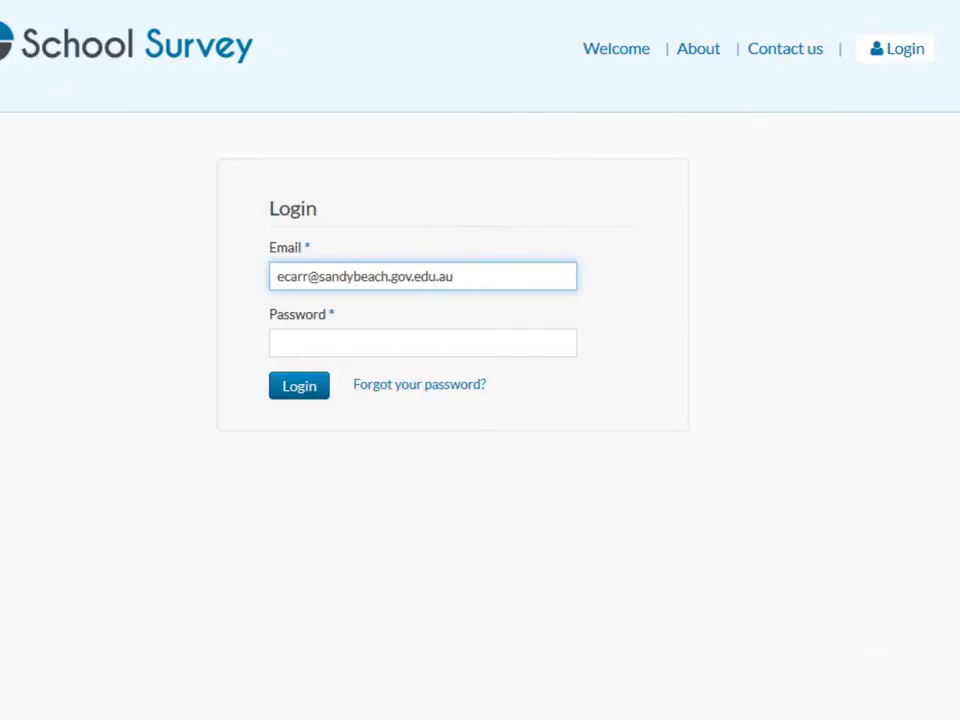
left_click(296, 388)
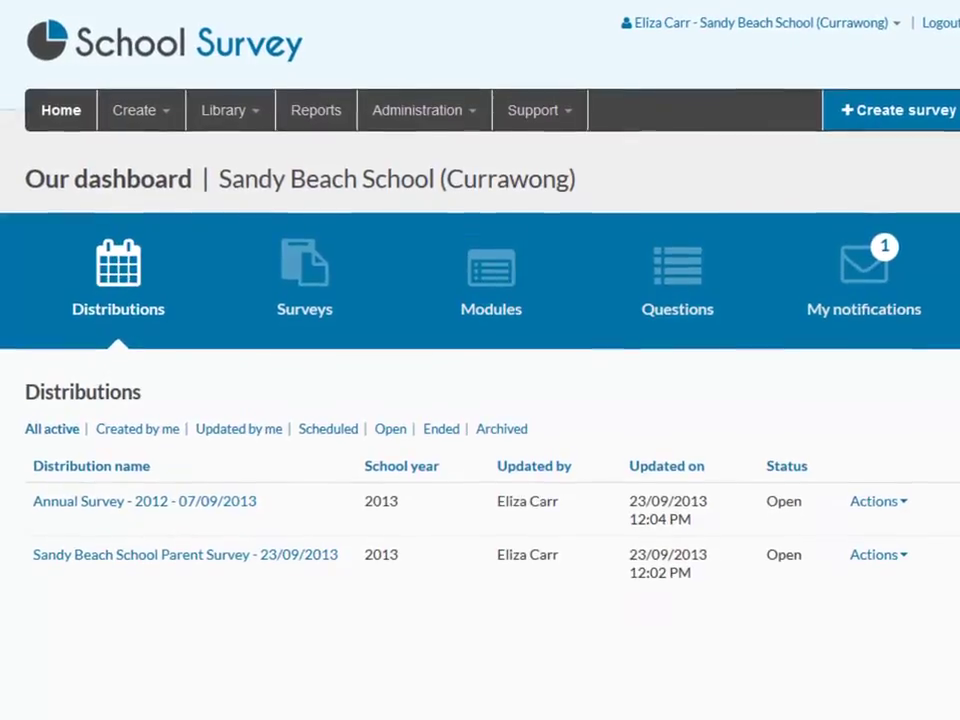
left_click(166, 113)
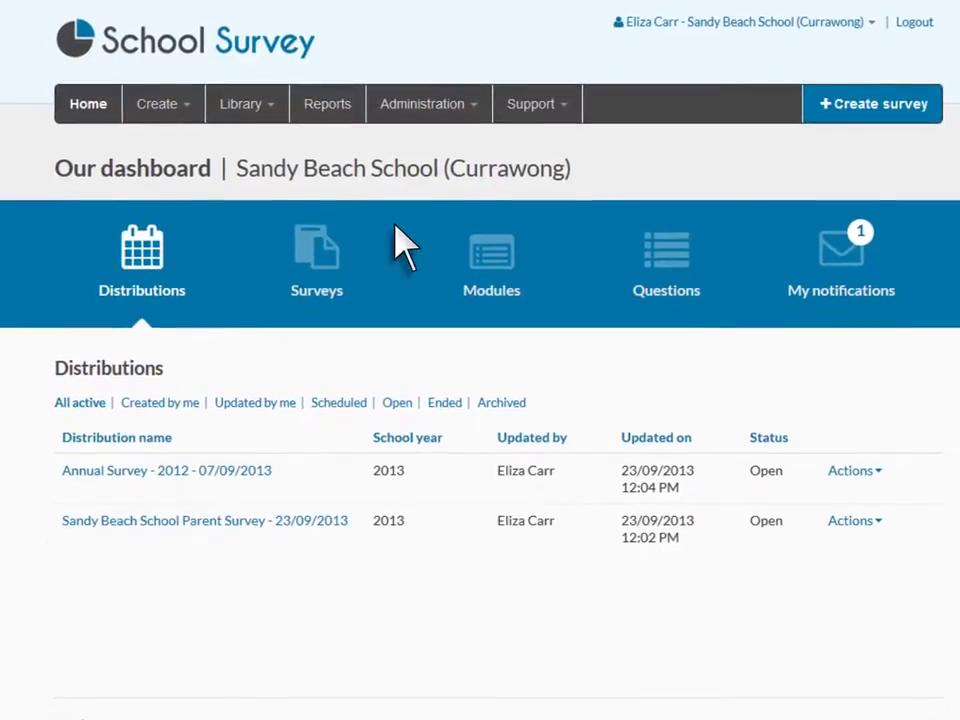
Browse the National, Jurisdiction and School libraries, then publish the Year 6 Survey to Sandy Beach School
left_click(278, 109)
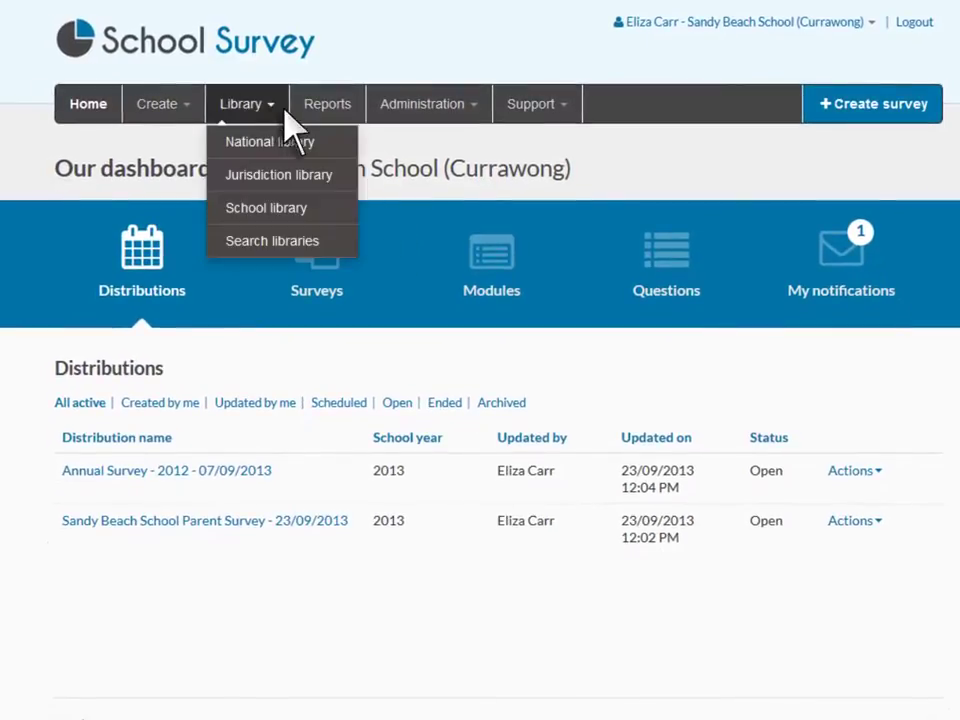
left_click(326, 143)
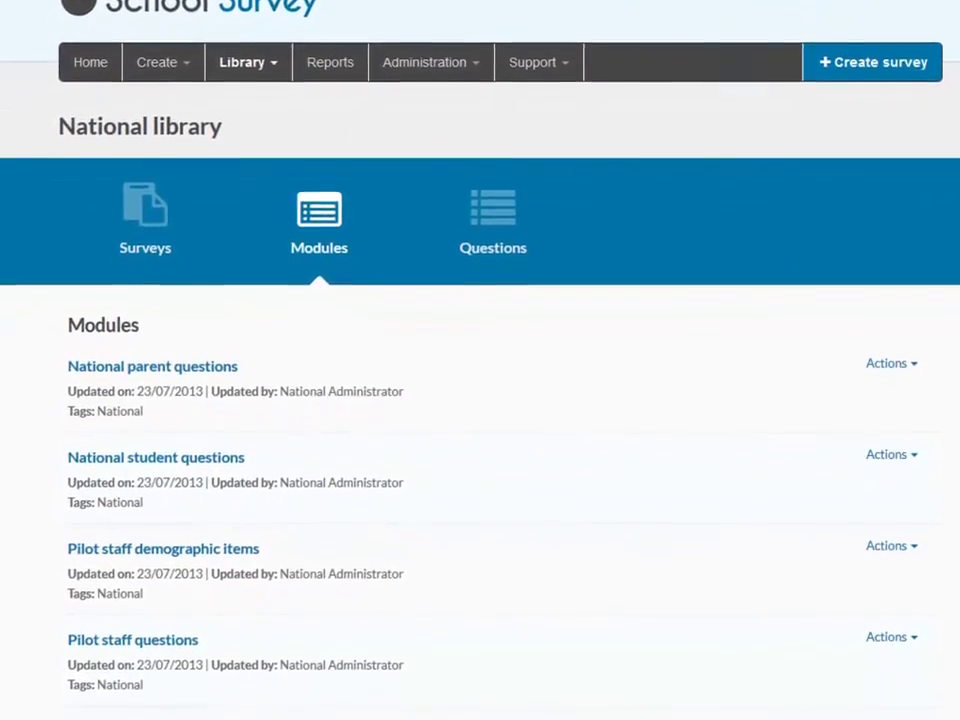
left_click(285, 42)
left_click(338, 108)
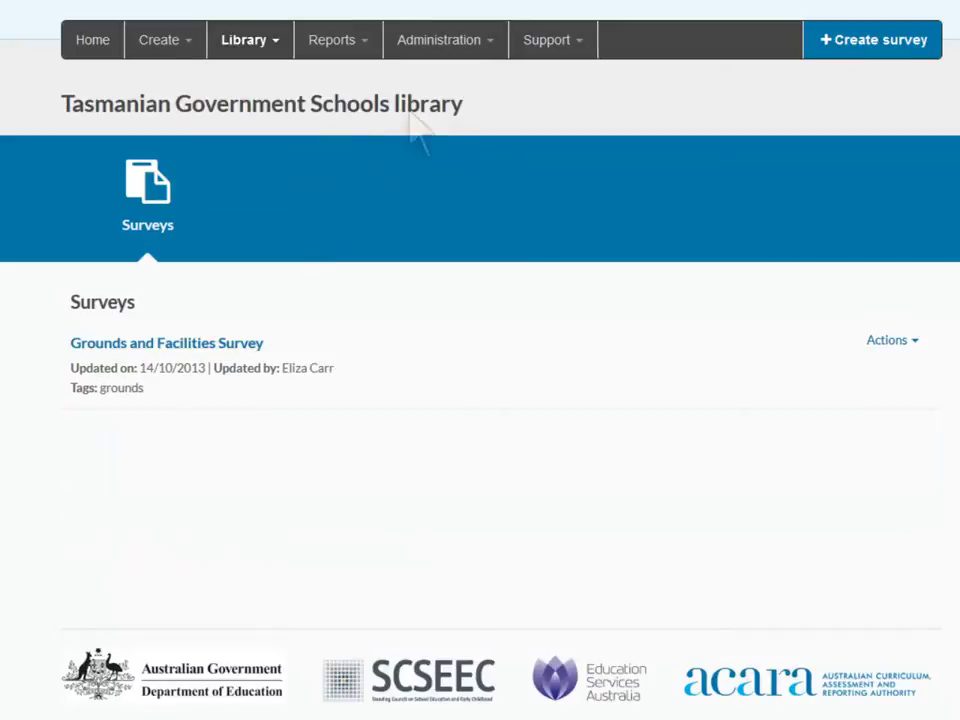
left_click(272, 45)
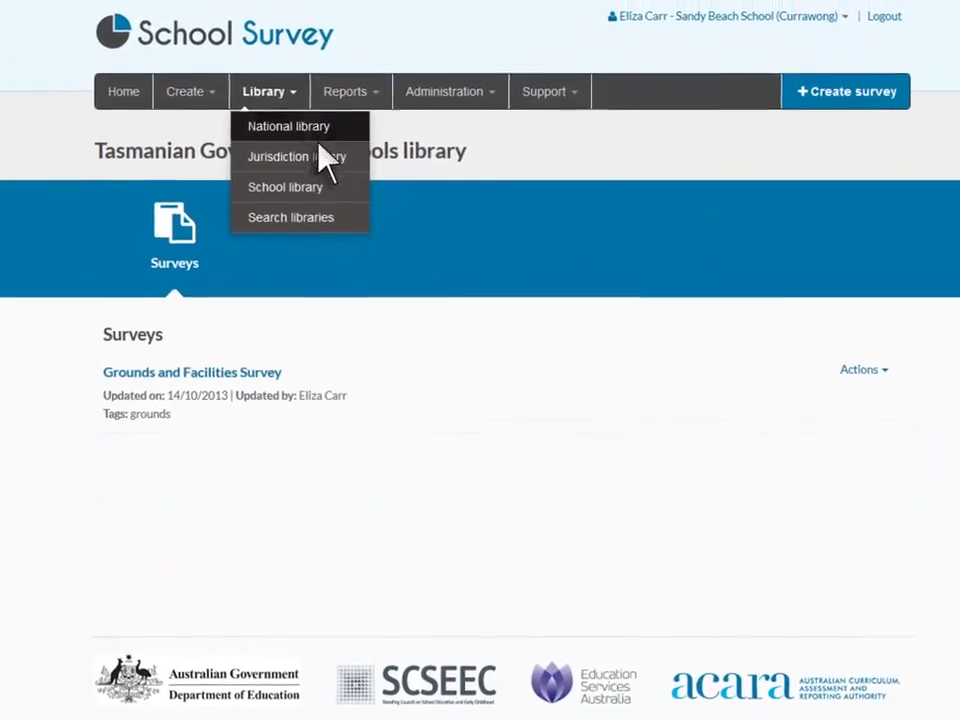
left_click(334, 186)
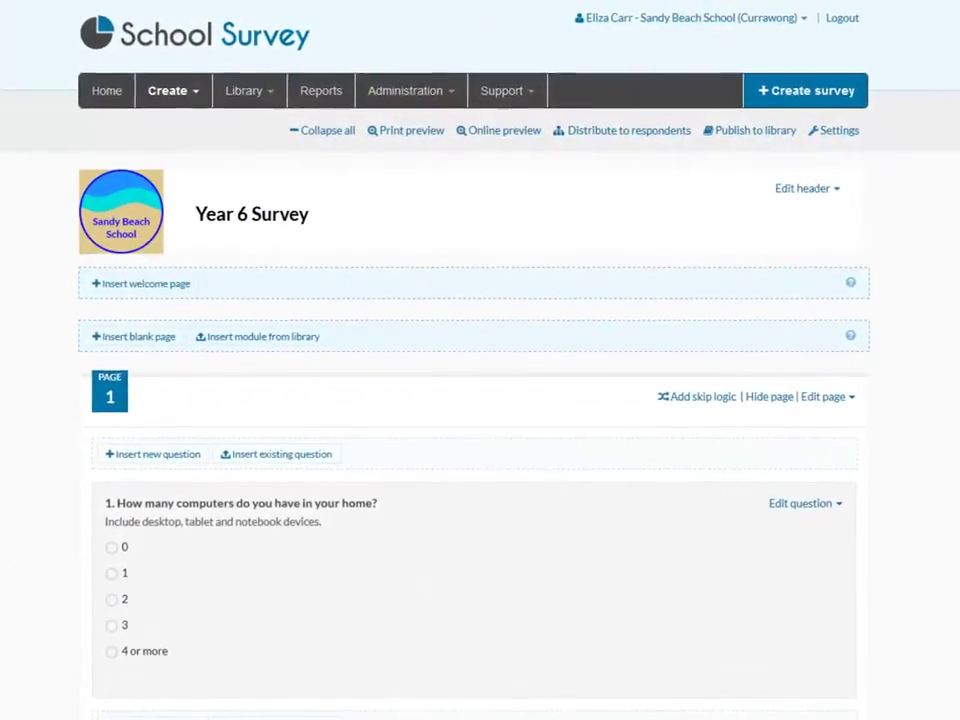
left_click(762, 141)
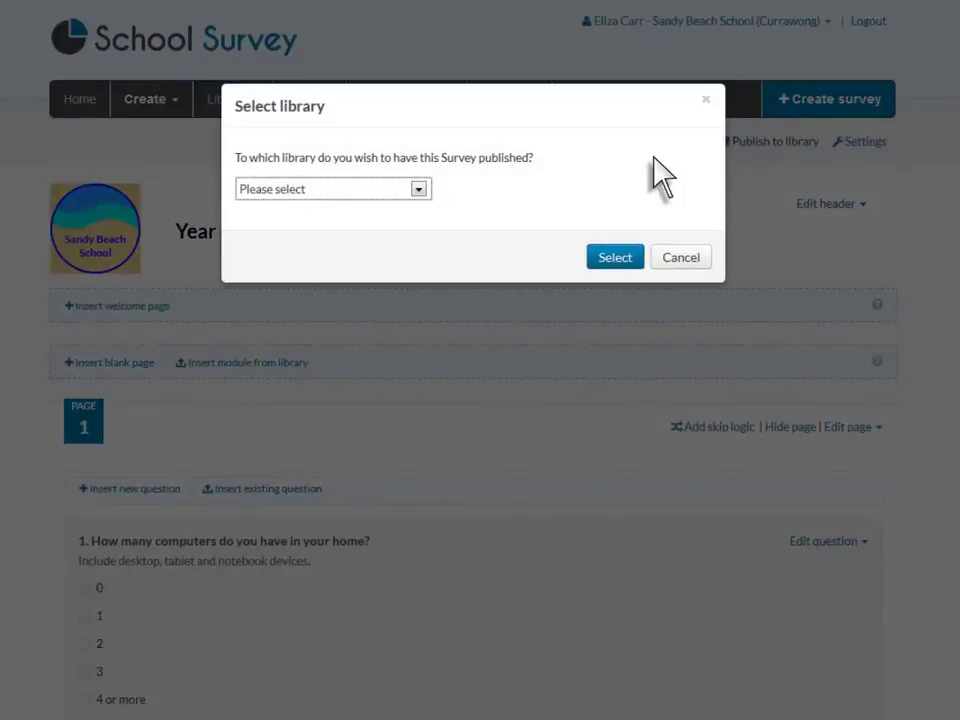
left_click(399, 238)
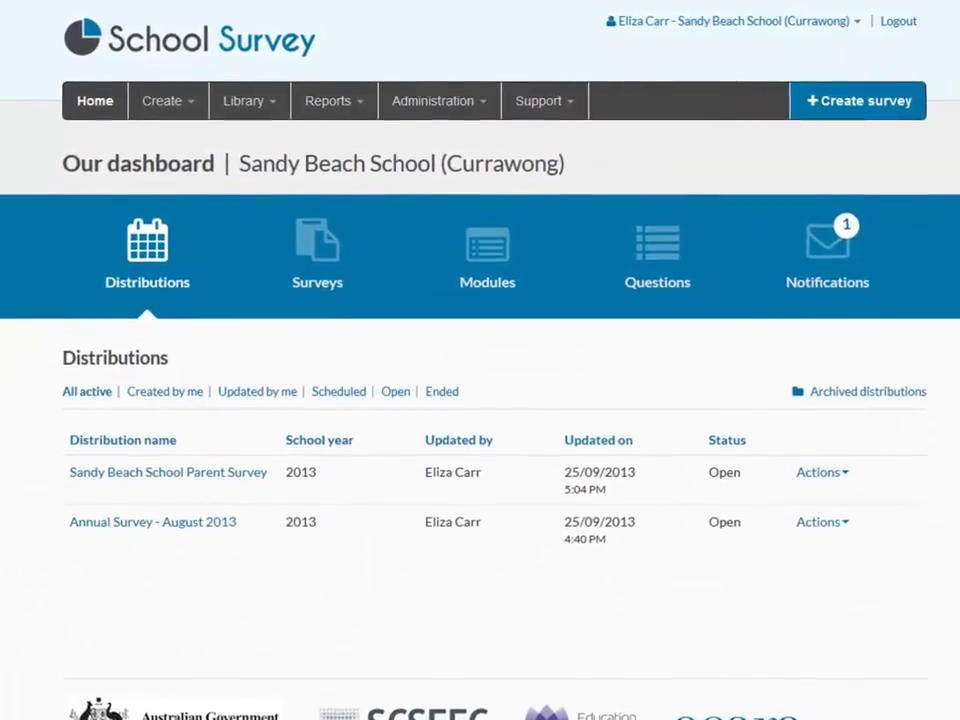
In Manage users, change a Survey Editor's role to Survey Administrator and save
left_click(482, 103)
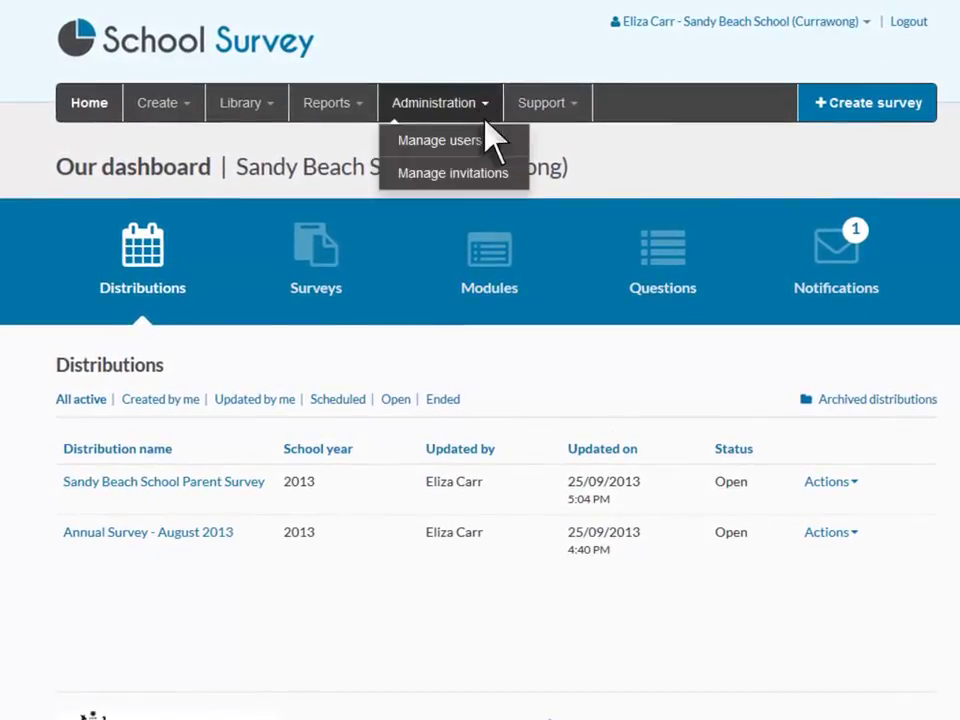
left_click(484, 139)
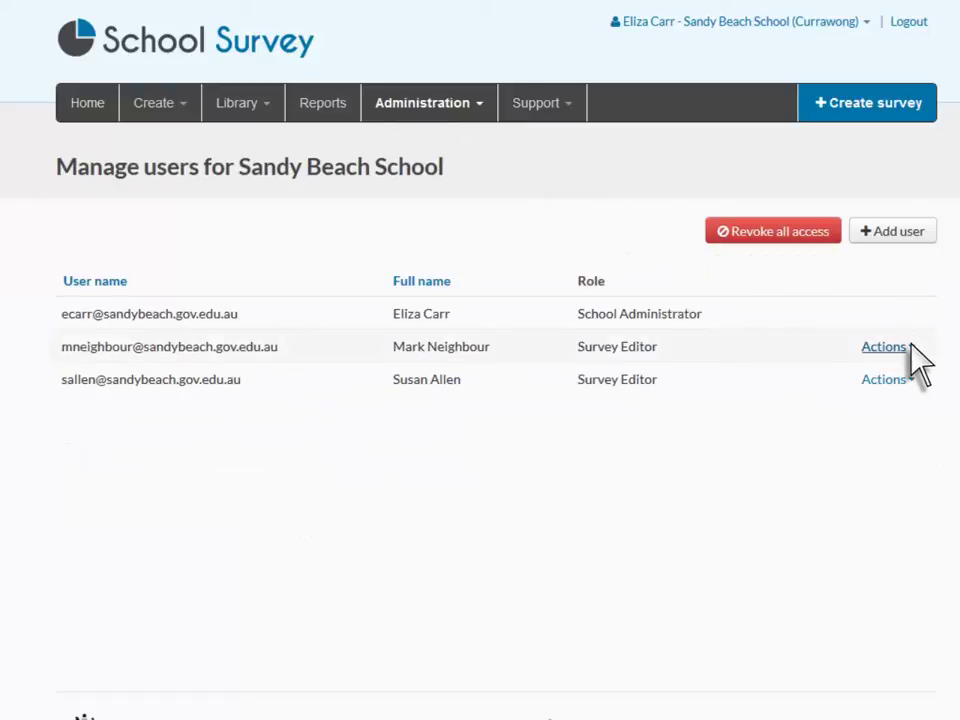
left_click(887, 379)
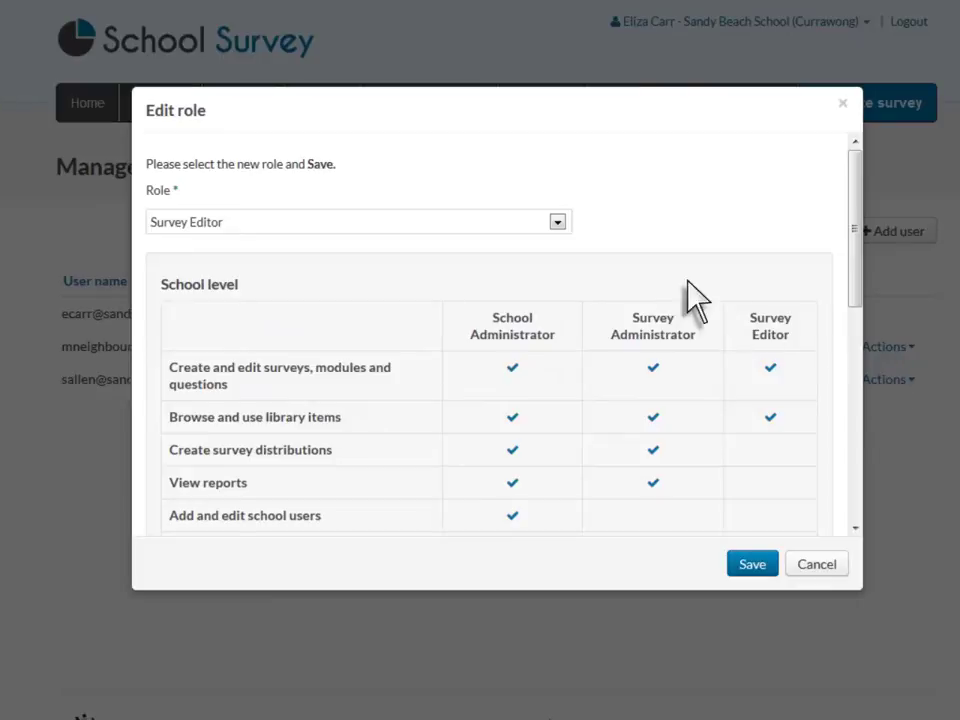
left_click(557, 223)
left_click(320, 273)
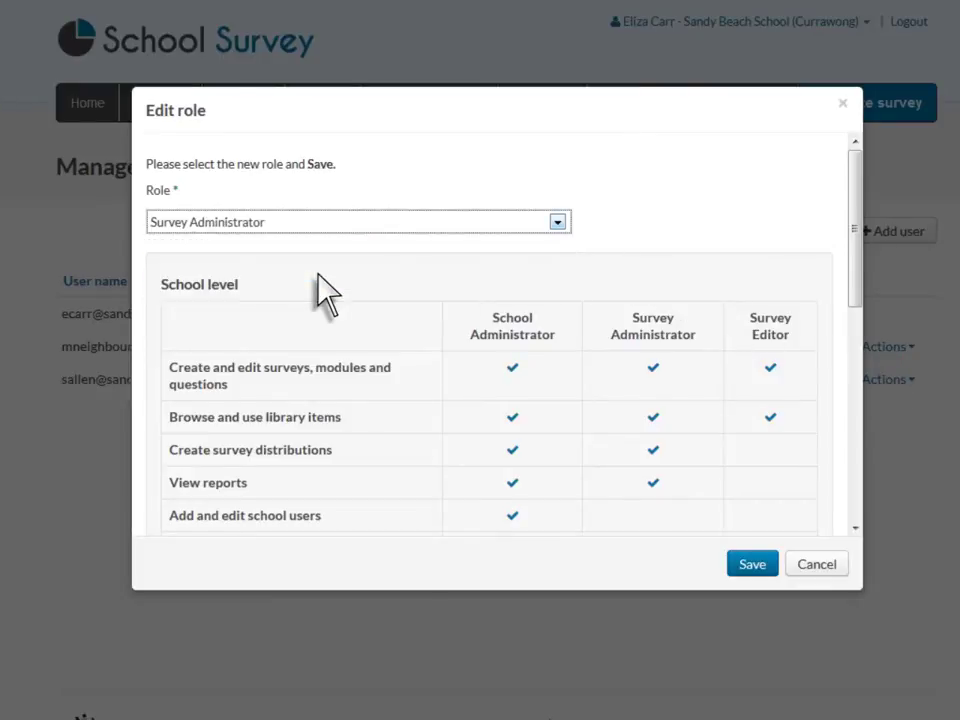
left_click(752, 565)
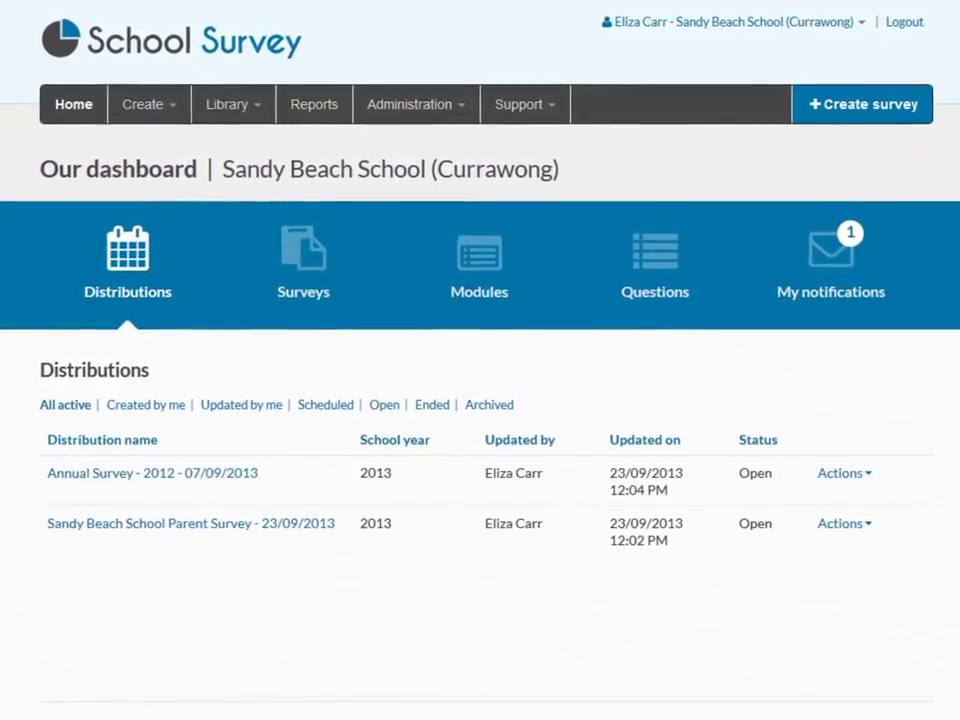
View the Edit my profile form, then the FAQs and Video guides under Support
left_click(834, 24)
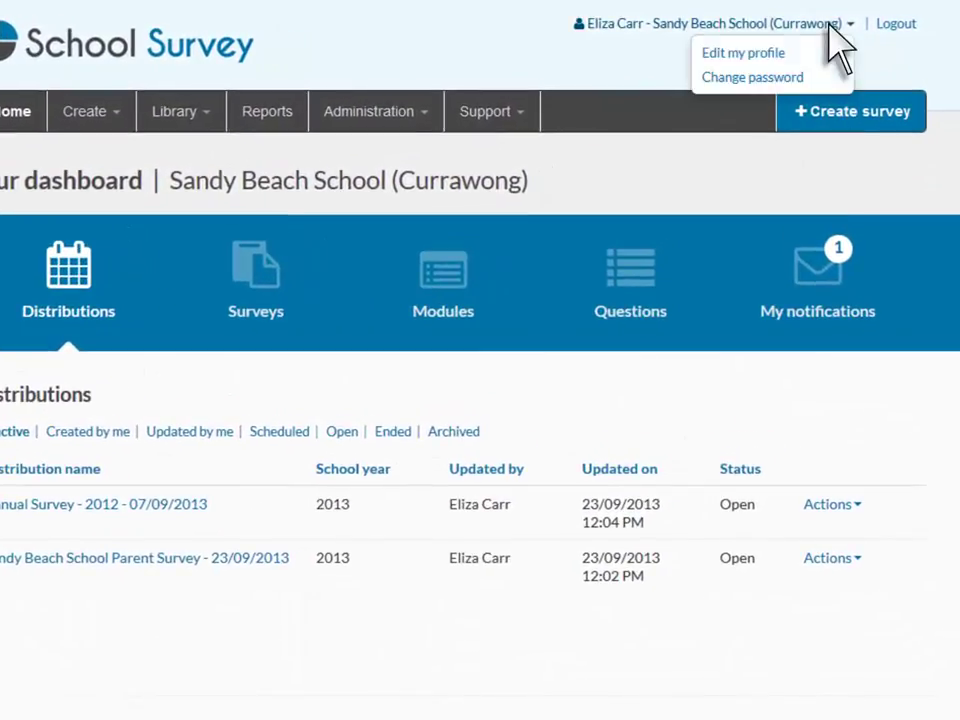
left_click(789, 56)
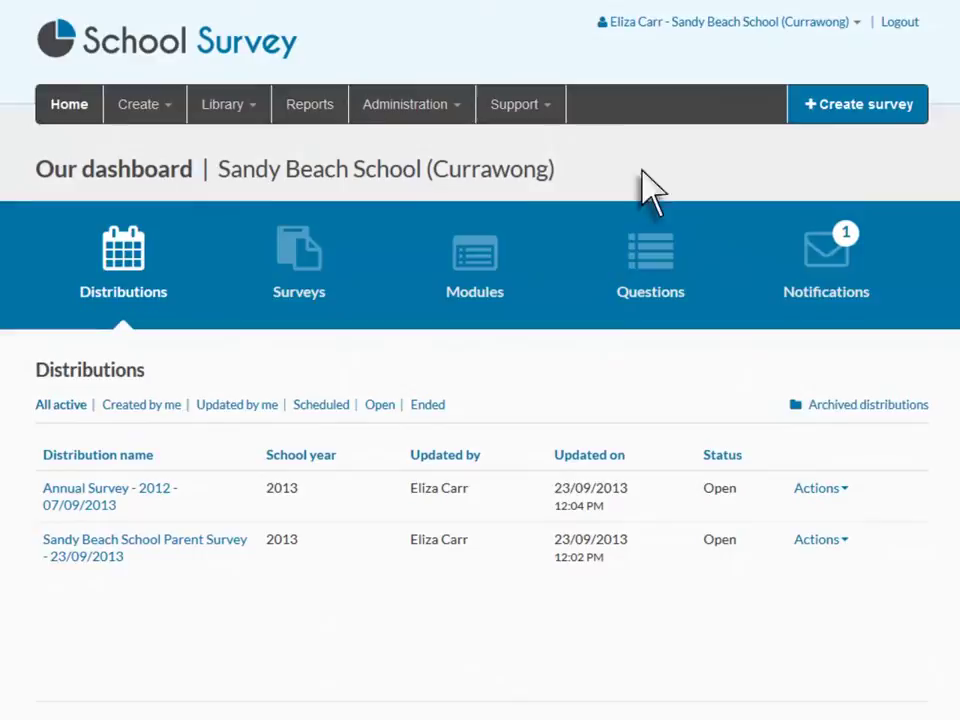
left_click(549, 107)
left_click(555, 140)
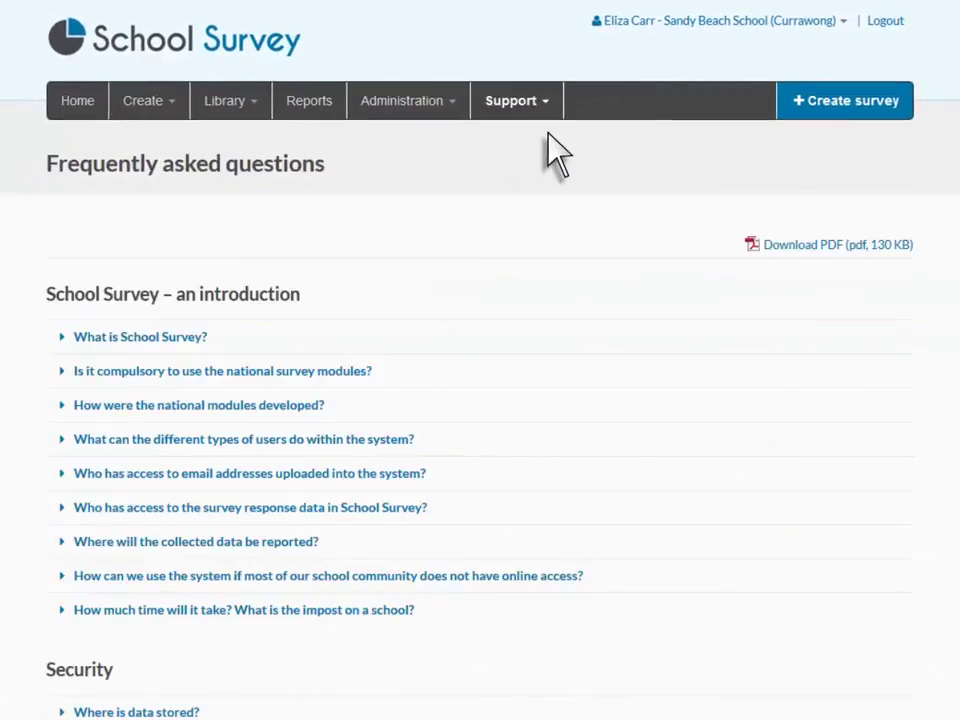
left_click(546, 100)
left_click(591, 200)
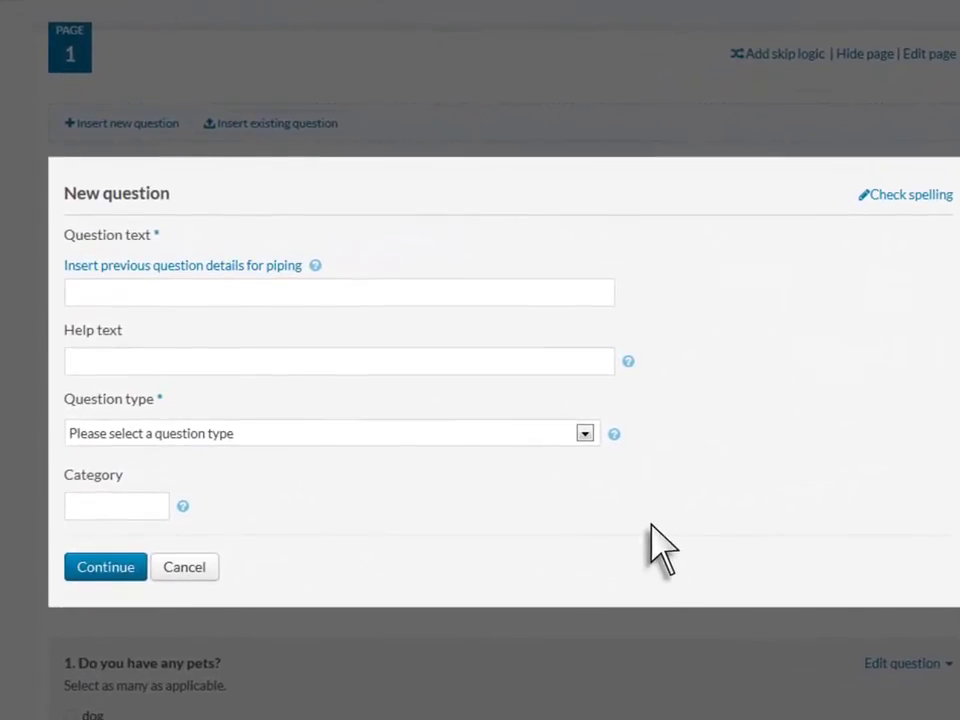
Show the question piping help, open the Live support chat, then log out
left_click(320, 261)
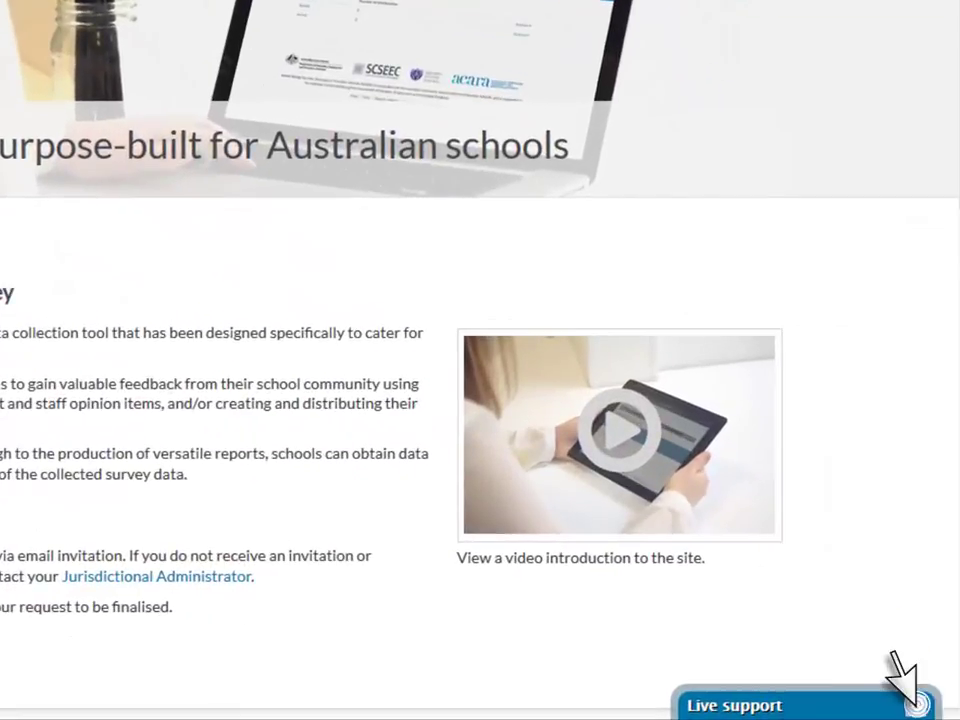
left_click(900, 690)
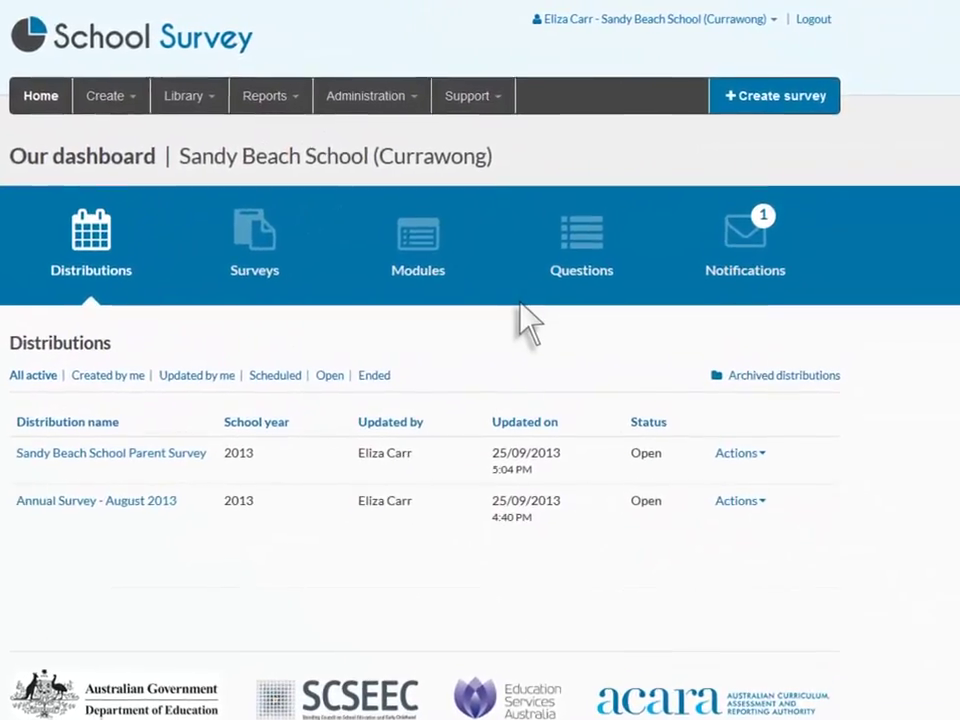
left_click(817, 24)
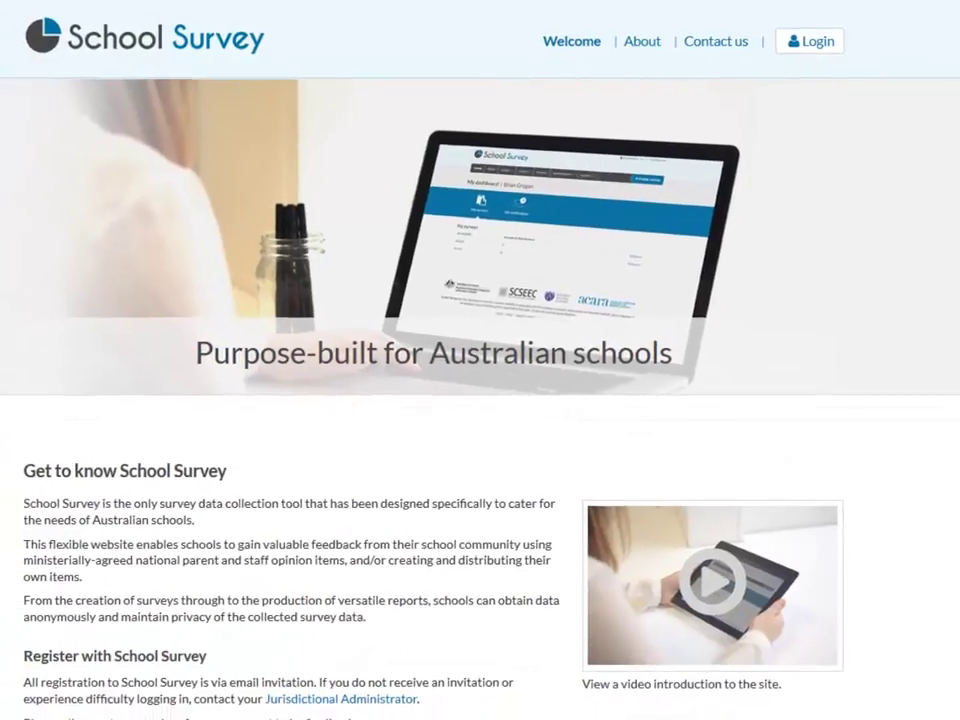